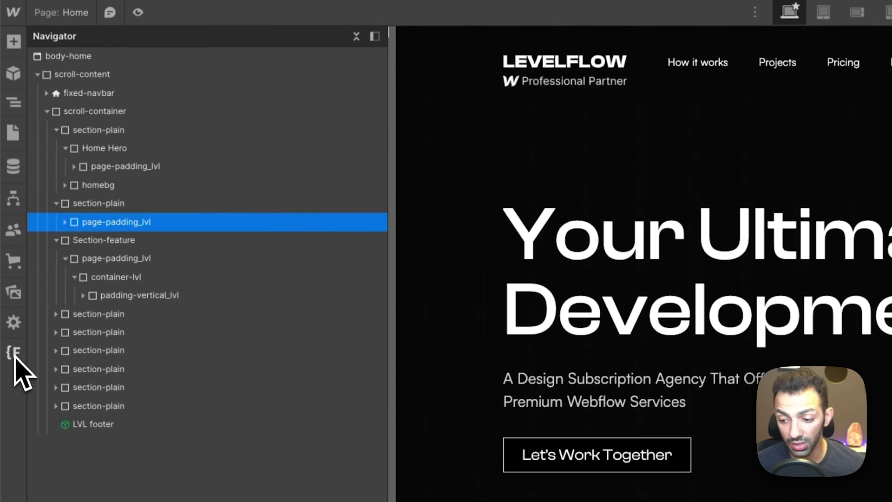
- Open the Finsweet extension and browse Candies to the Cookie Consent prebuilt examples
click(13, 352)
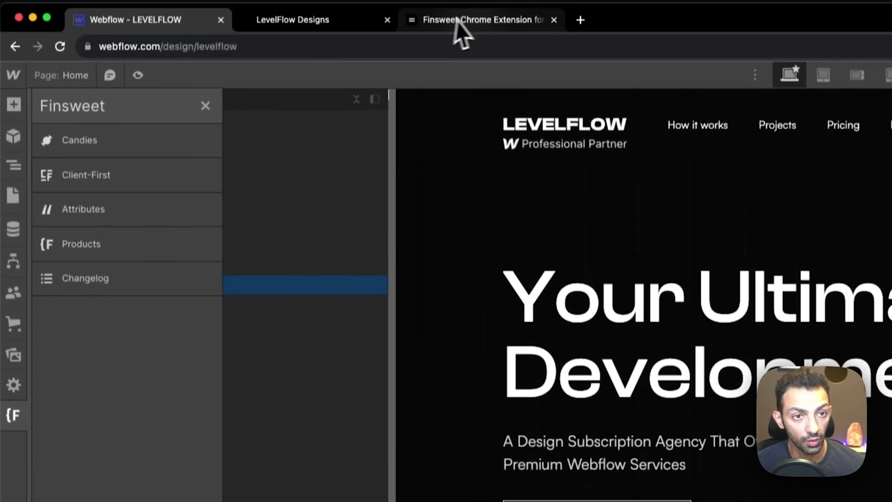
click(454, 30)
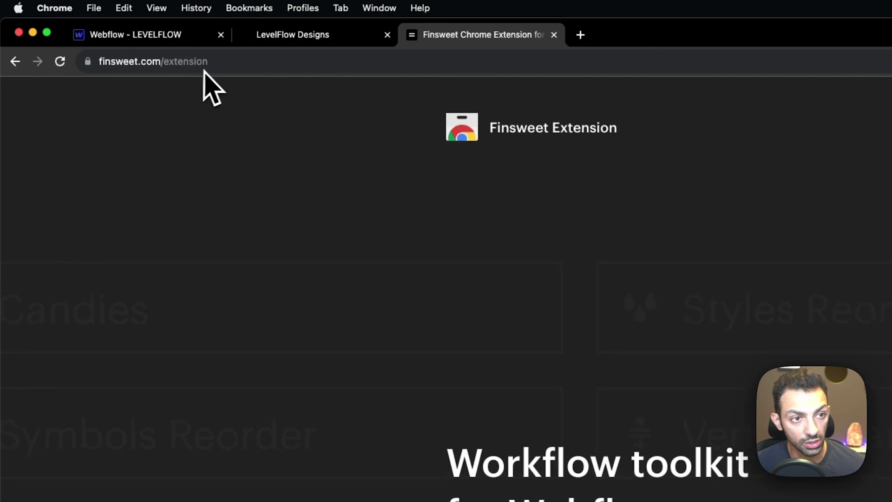
click(198, 33)
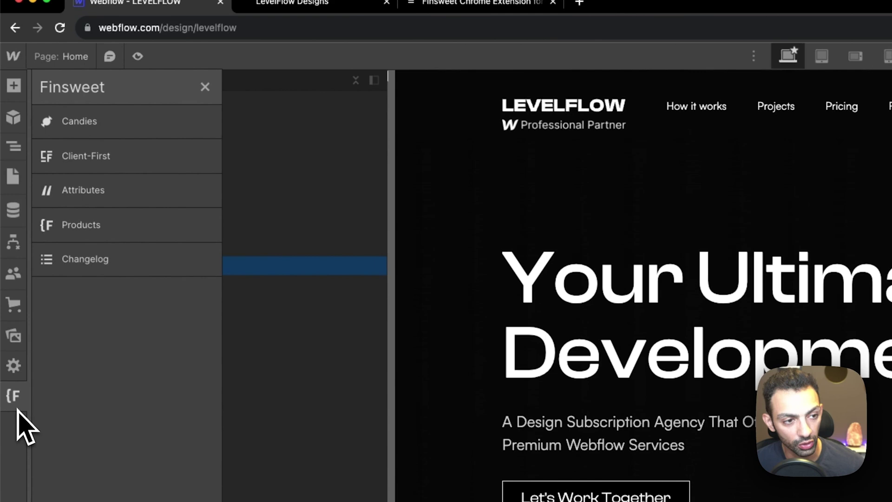
click(79, 123)
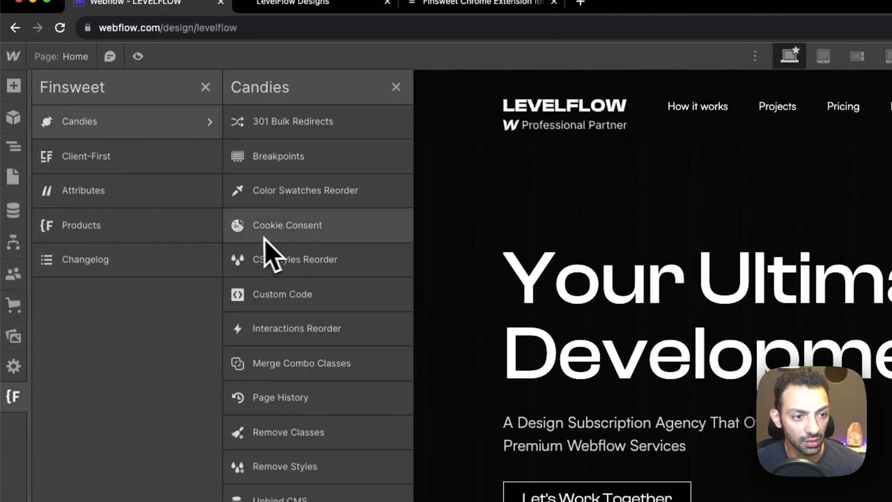
click(278, 232)
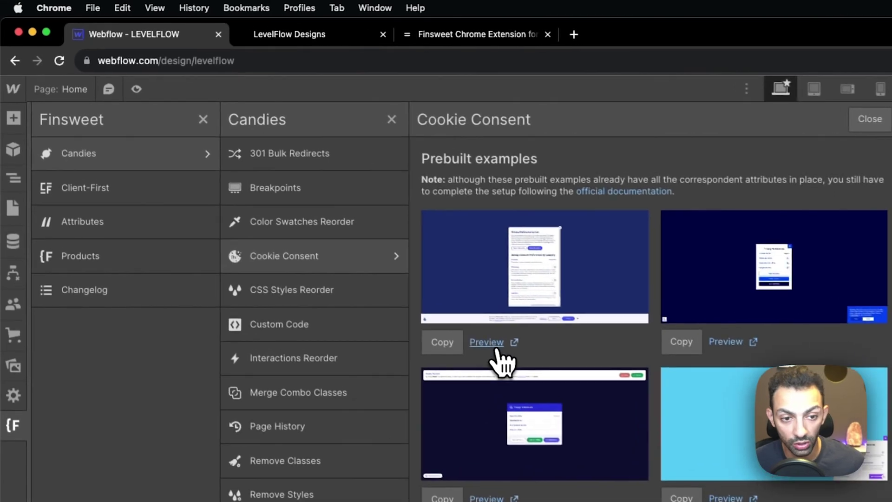
- Preview the first example, dismiss its banner, then open and close its Privacy Preference Center
click(246, 173)
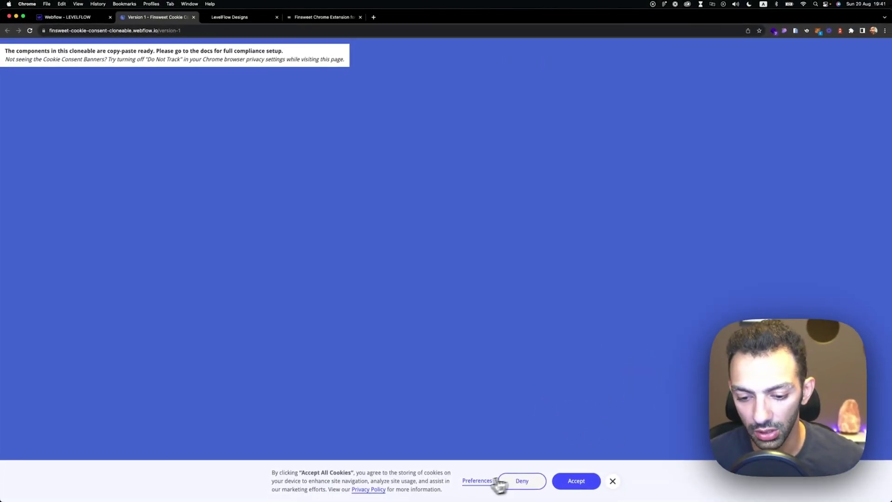
click(574, 484)
click(16, 486)
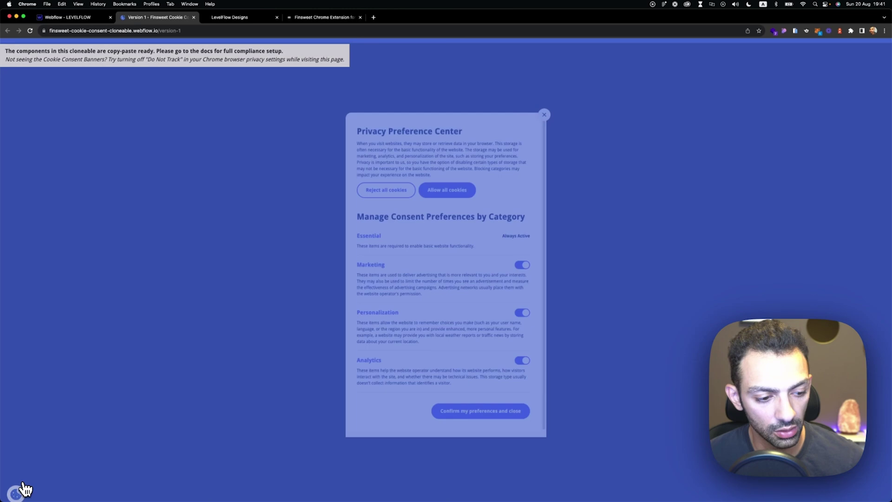
click(547, 109)
click(99, 18)
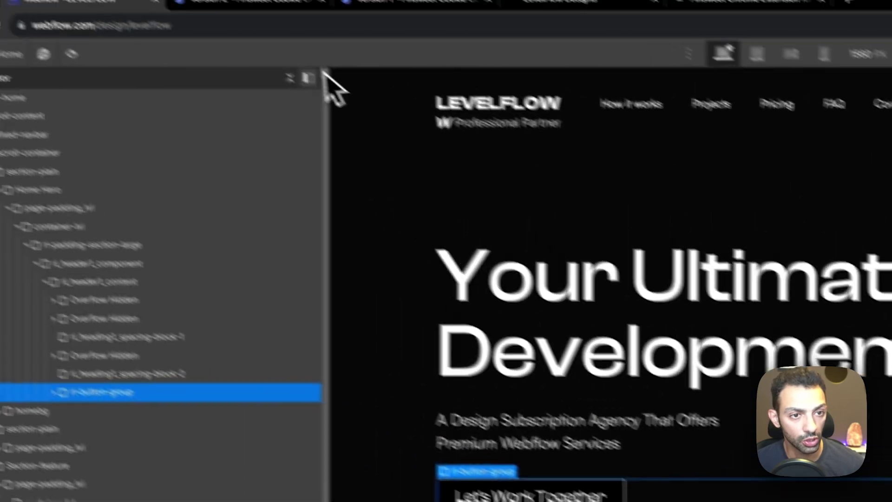
- Paste the copied cookie consent elements into the scroll-content wrapper
click(321, 86)
click(63, 153)
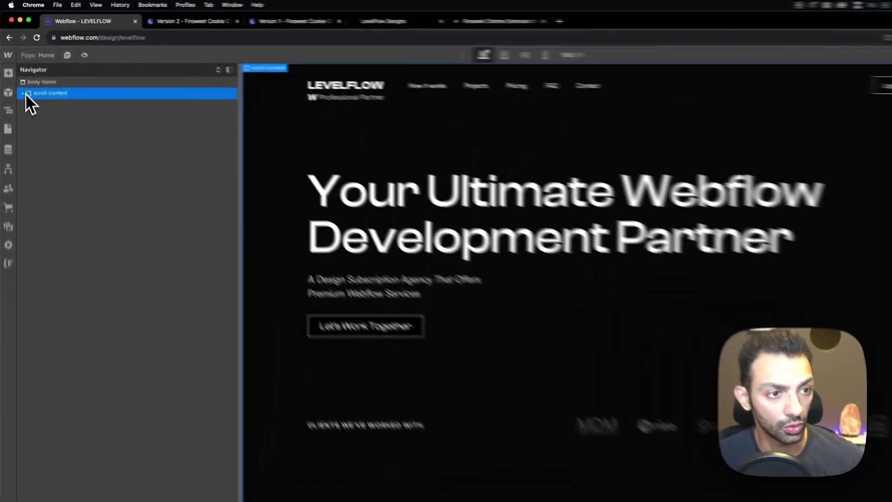
key(super+v)
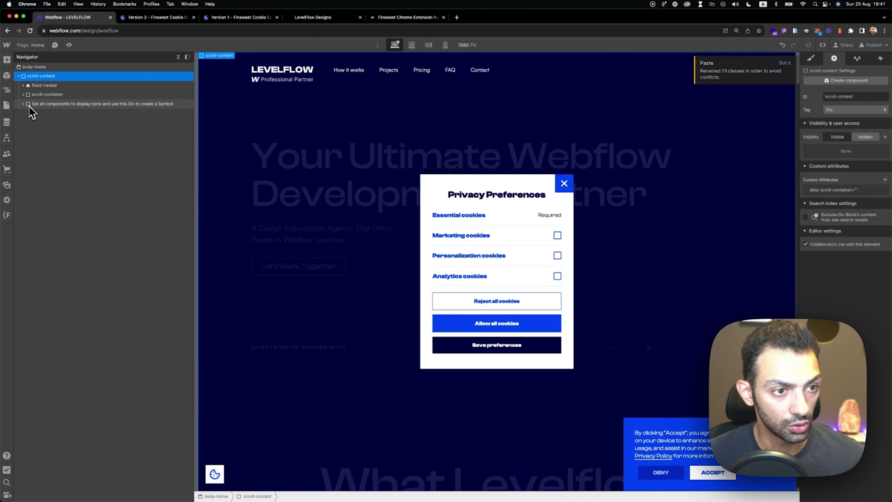
- Turn the pasted cookie consent wrapper into a component named 'Cookies'
click(29, 104)
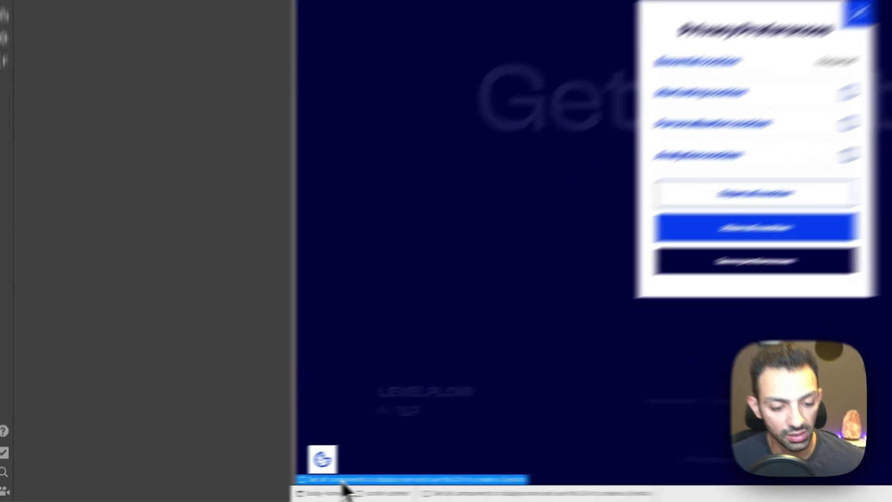
right_click(229, 489)
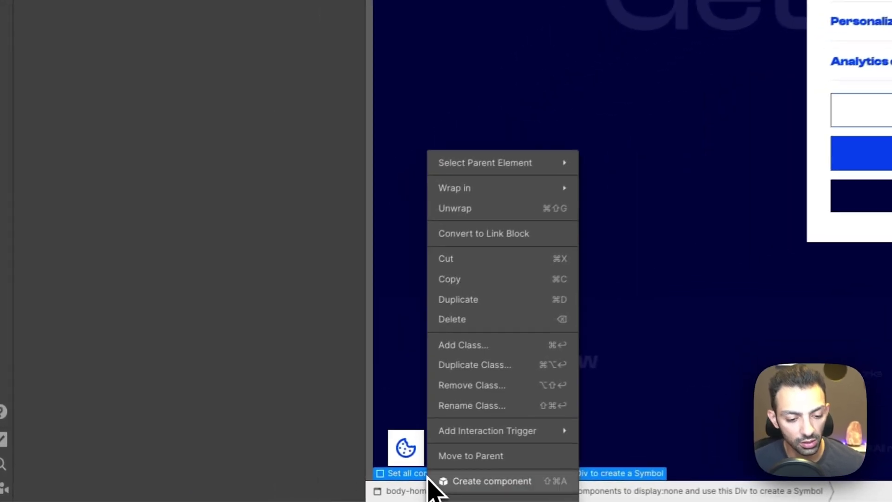
click(233, 491)
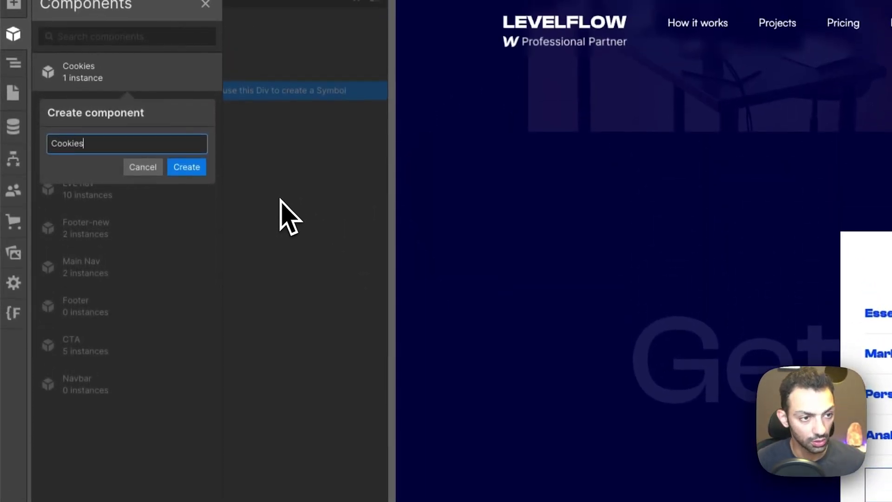
text(Cookies)
key(Return)
click(116, 153)
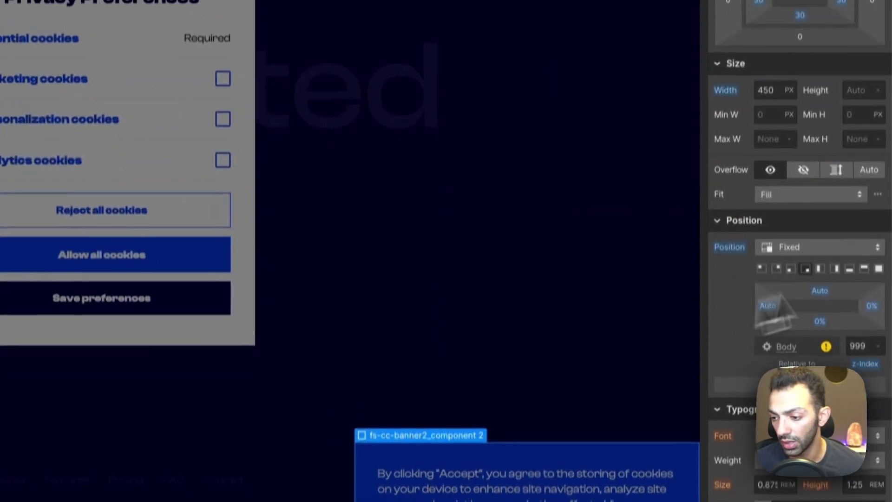
- Change the Cookies overlay background from navy to near-black in the Style panel
scroll(799, 279, down, 10)
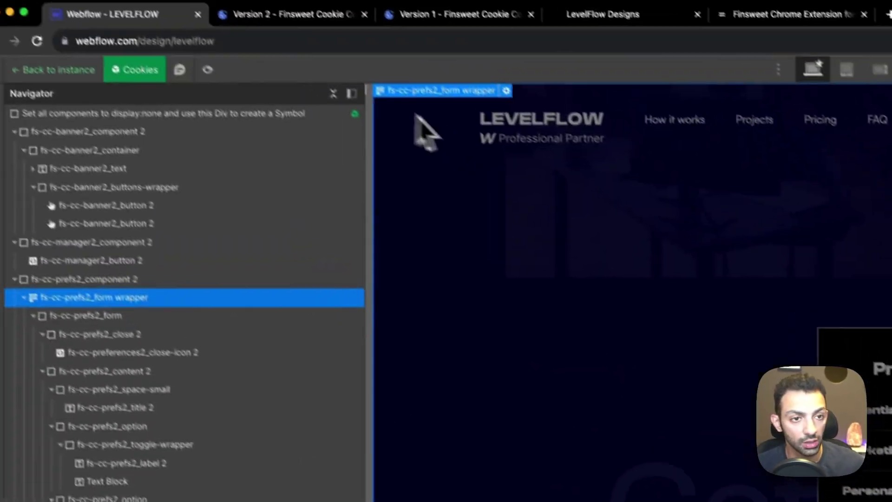
click(333, 94)
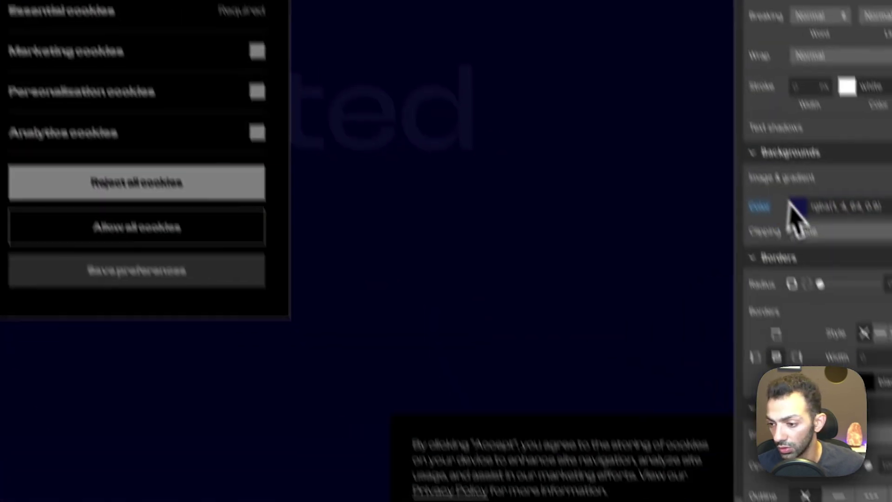
click(790, 209)
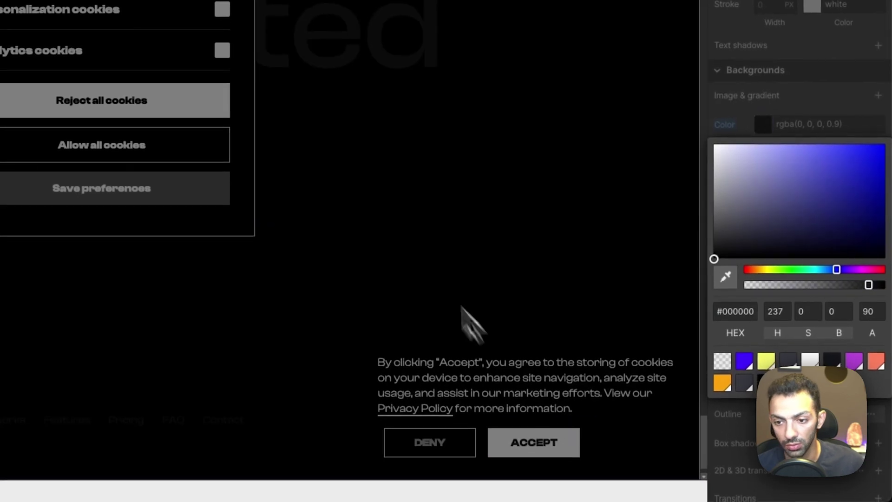
key(Escape)
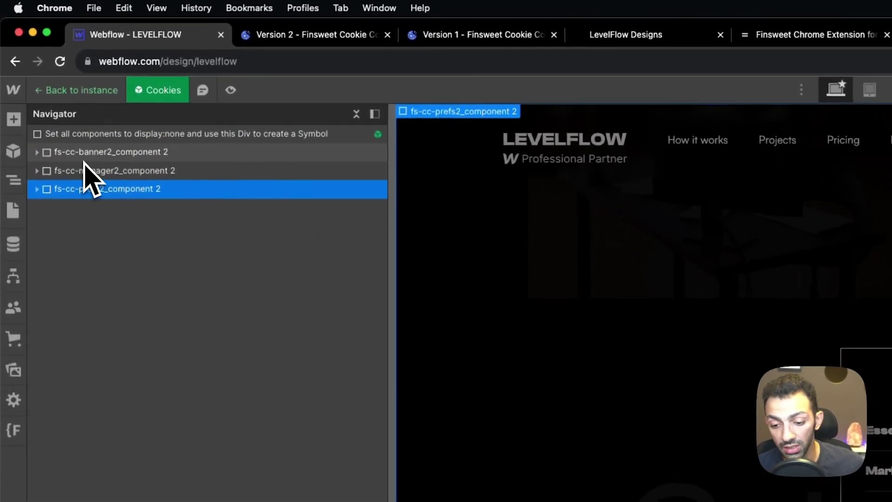
click(85, 157)
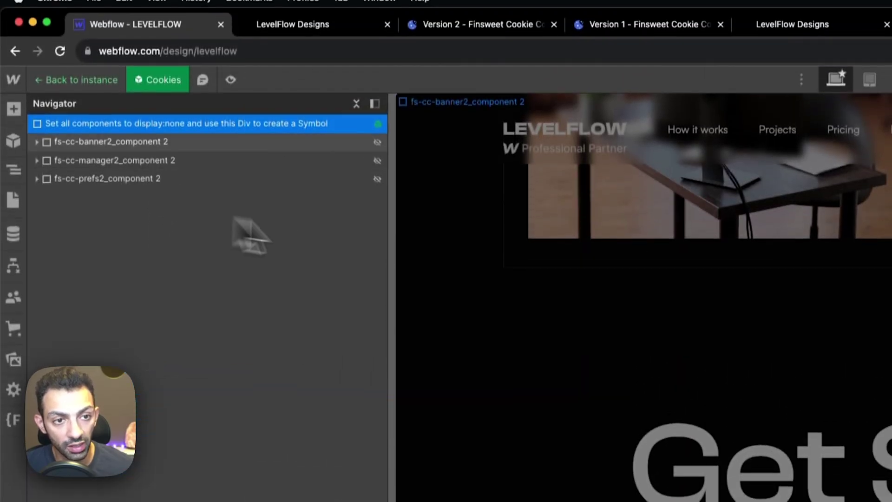
- Leave component editing and open the Cookie Consent official documentation from Finsweet Candies
double_click(514, 81)
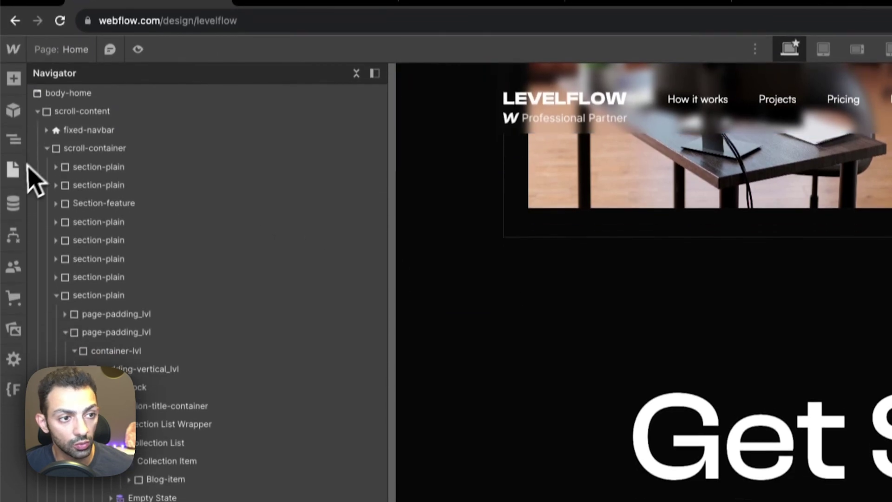
click(14, 211)
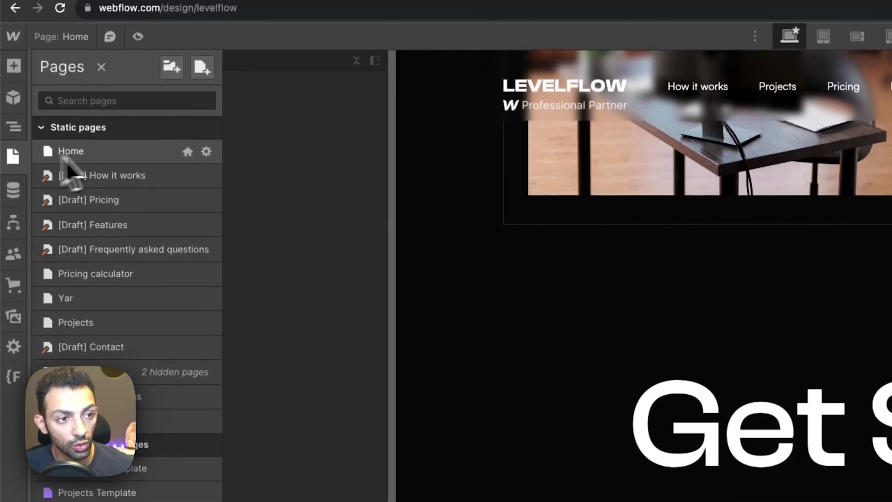
click(13, 378)
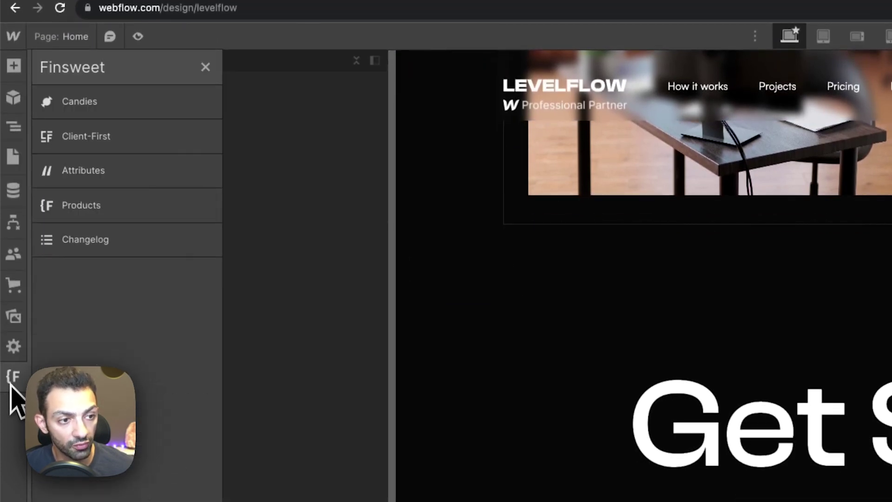
click(102, 100)
click(254, 202)
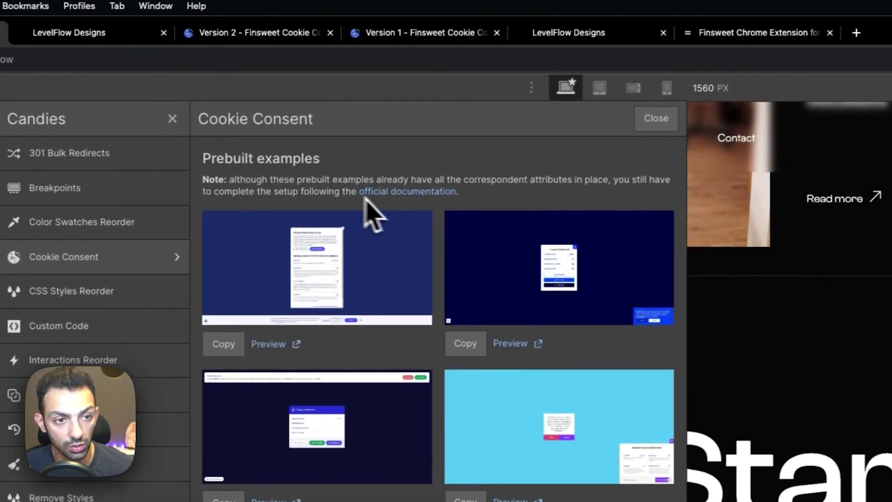
click(391, 192)
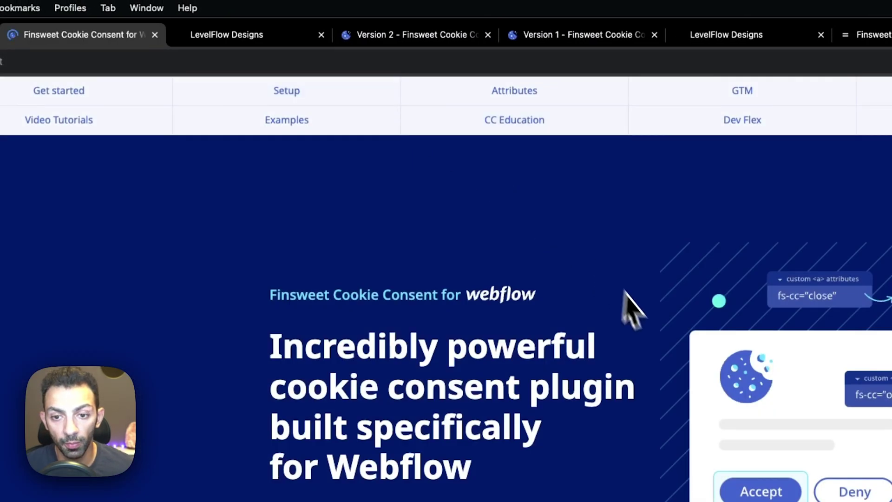
- Find the Informational cookie option in the docs and copy its Step 3 script tag
scroll(632, 309, down, 15)
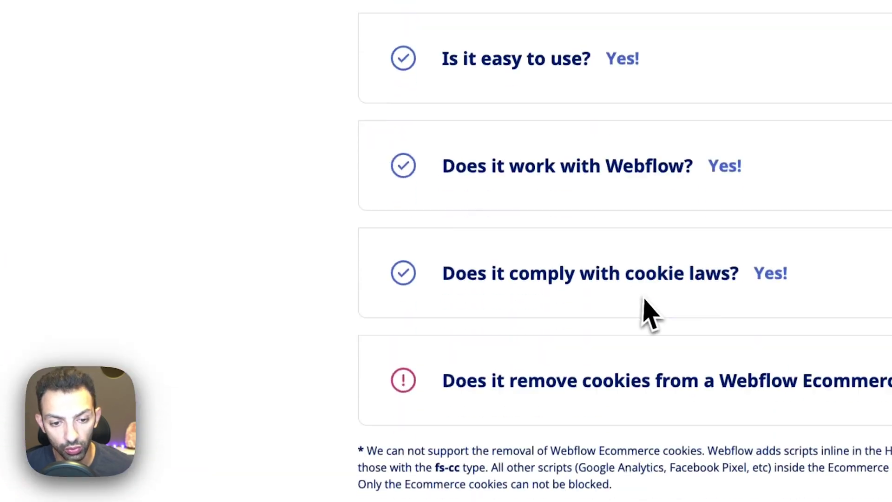
scroll(649, 314, down, 20)
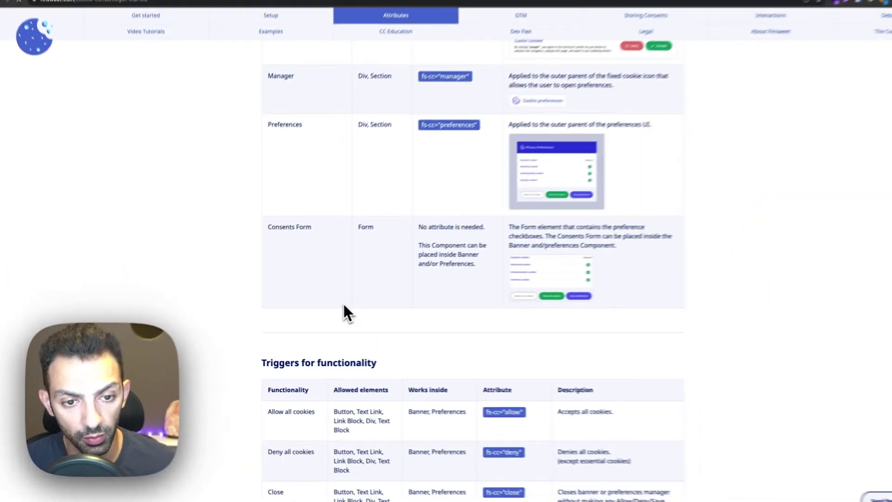
scroll(325, 307, up, 10)
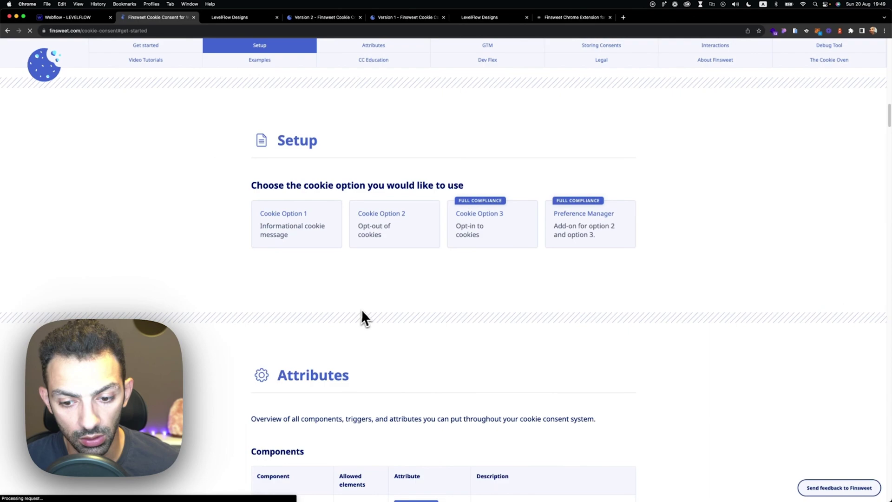
scroll(521, 296, down, 15)
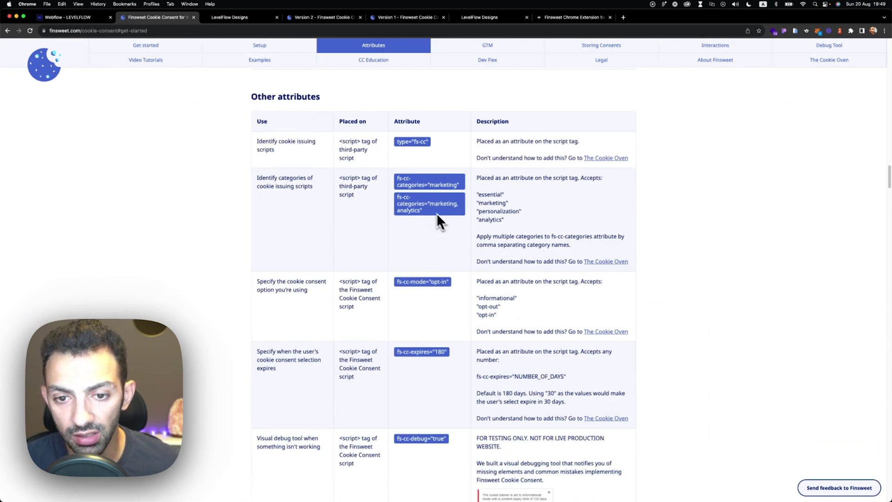
scroll(432, 223, down, 2)
scroll(422, 242, down, 10)
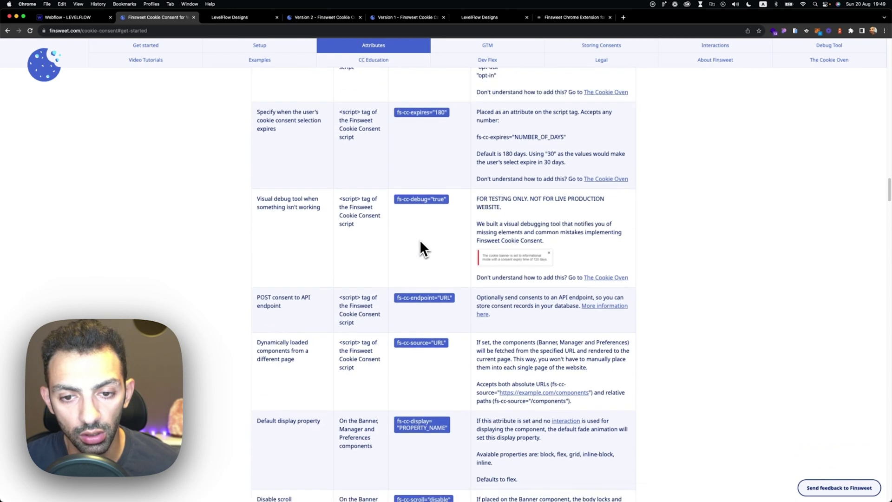
scroll(507, 249, down, 3)
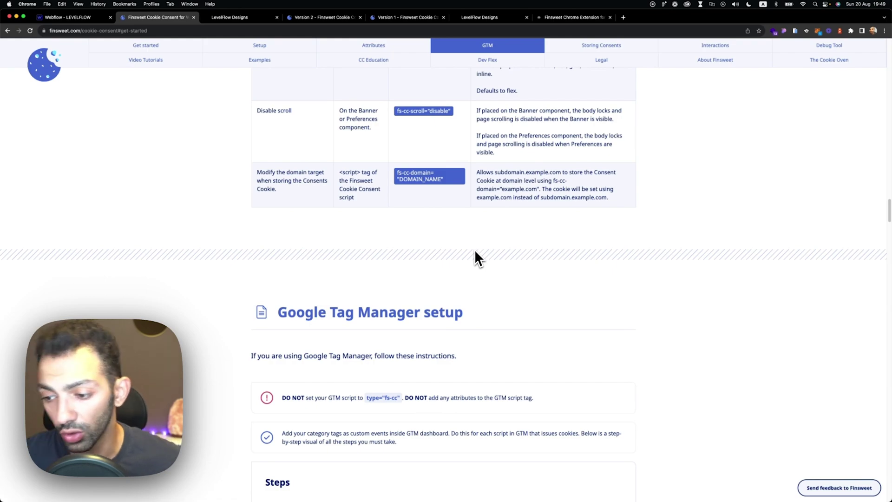
scroll(475, 254, down, 14)
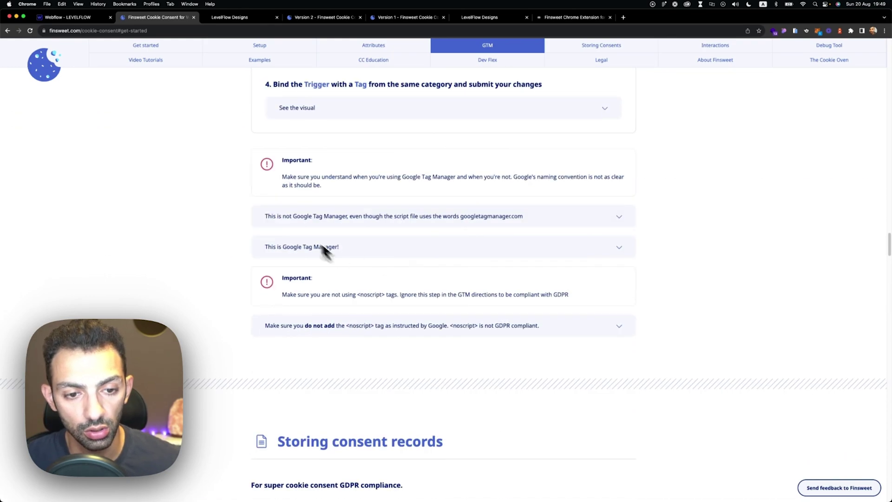
scroll(326, 251, down, 13)
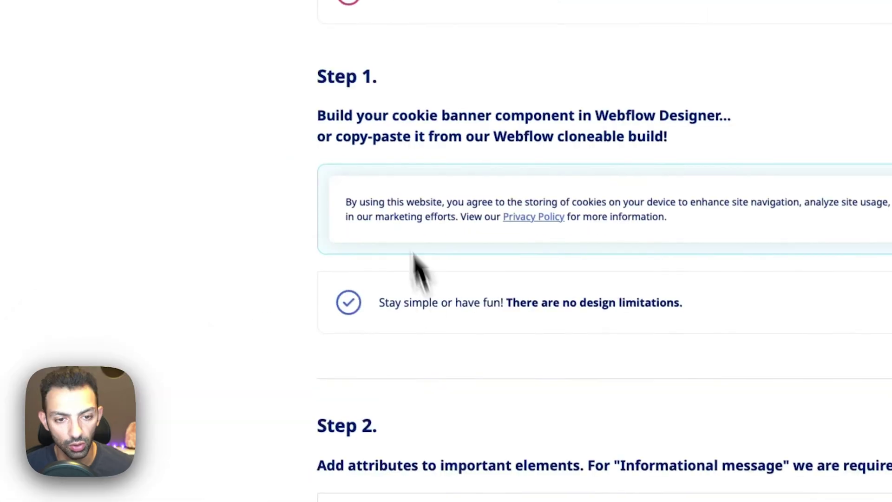
scroll(302, 144, up, 3)
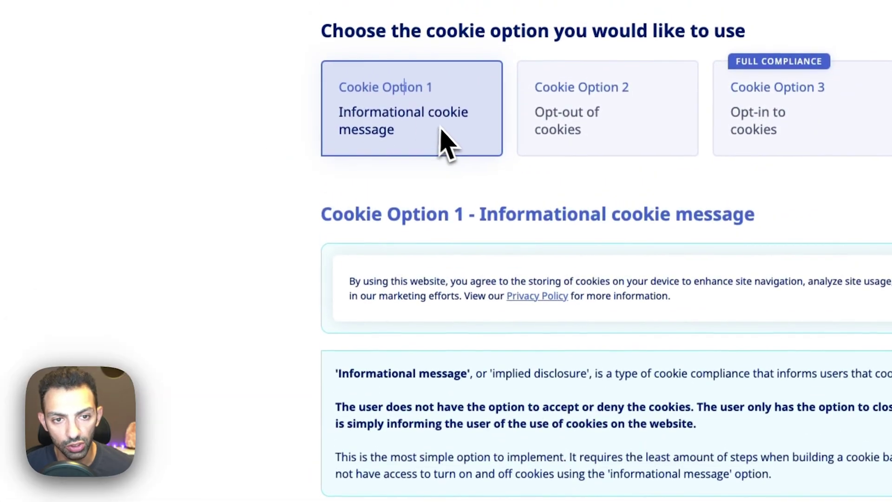
scroll(446, 144, down, 20)
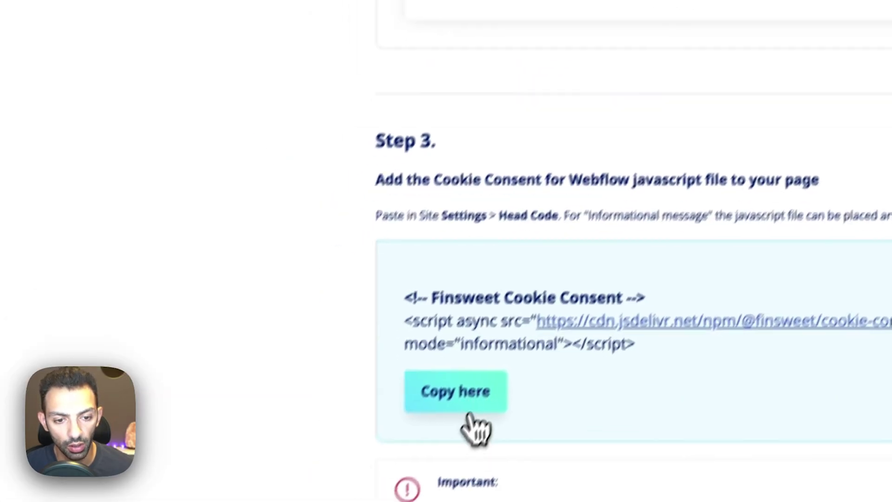
click(463, 400)
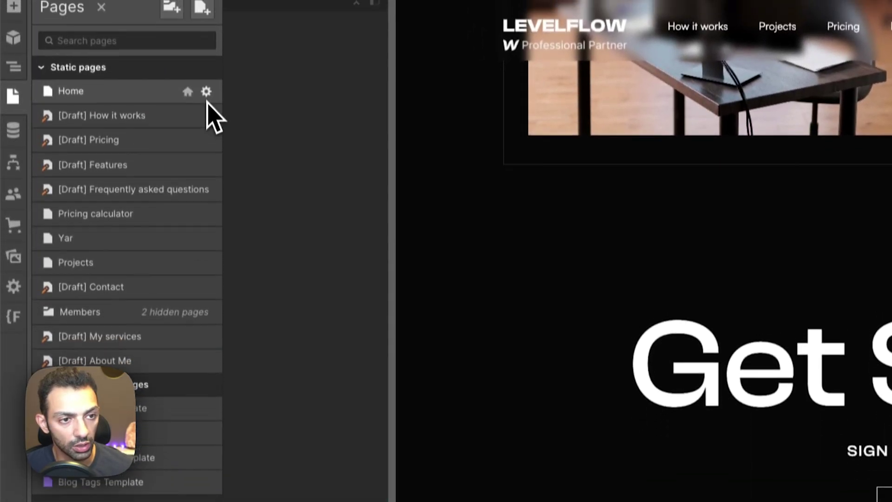
- Open the Home page settings' custom code area, then view the live levelflow.io site
click(206, 91)
scroll(488, 344, down, 15)
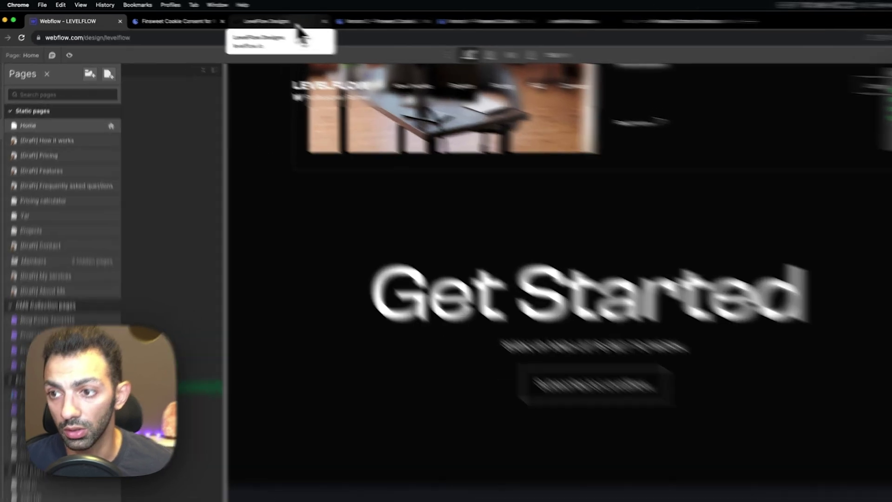
click(254, 19)
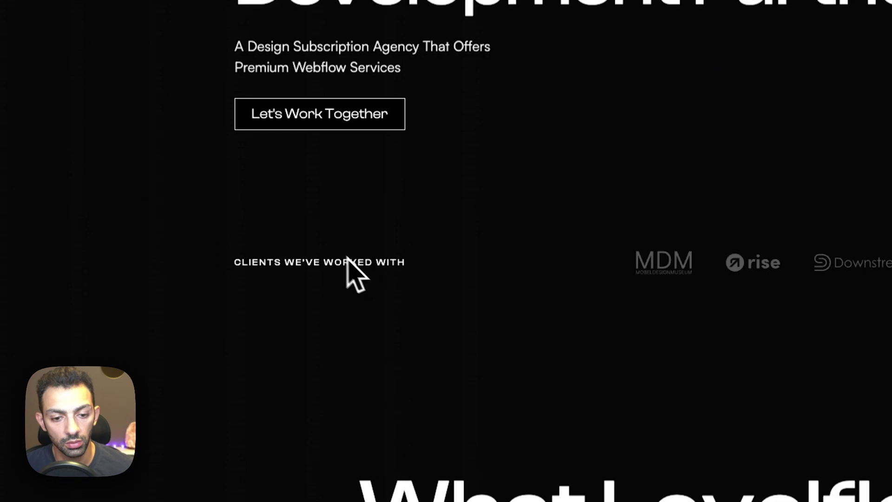
- On the live site, open and close the cookie preferences, then start a new incognito window
click(28, 473)
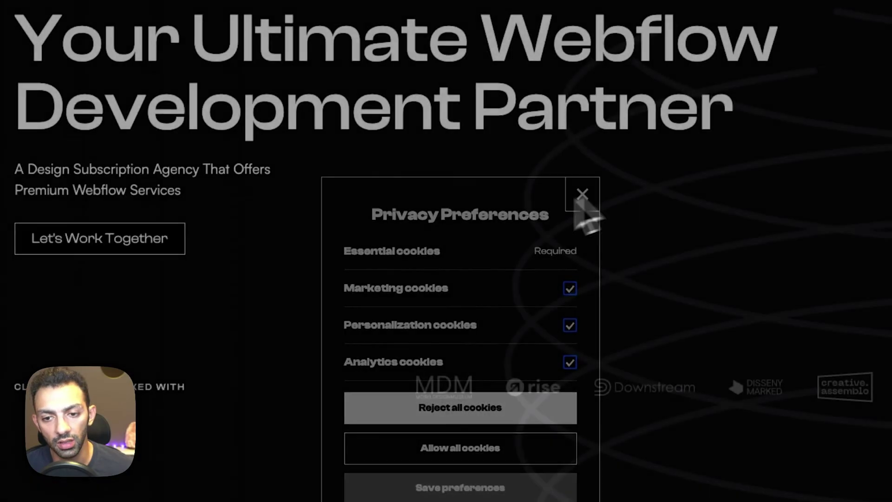
click(581, 196)
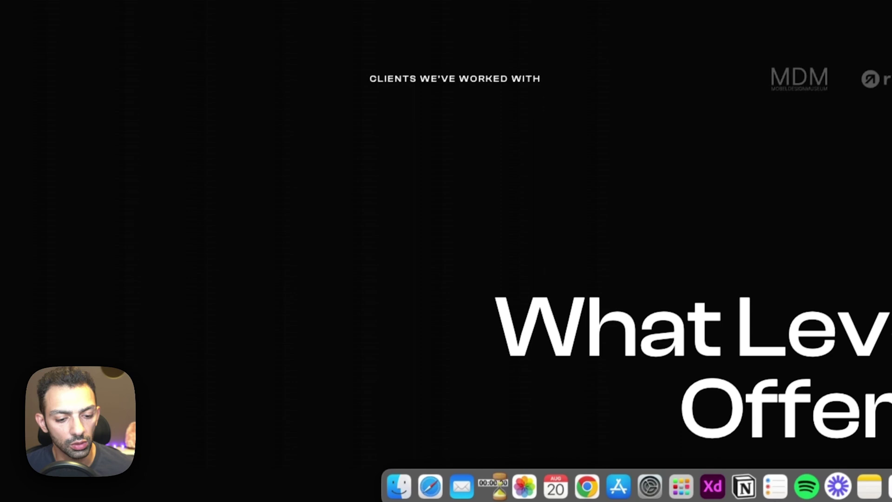
right_click(585, 479)
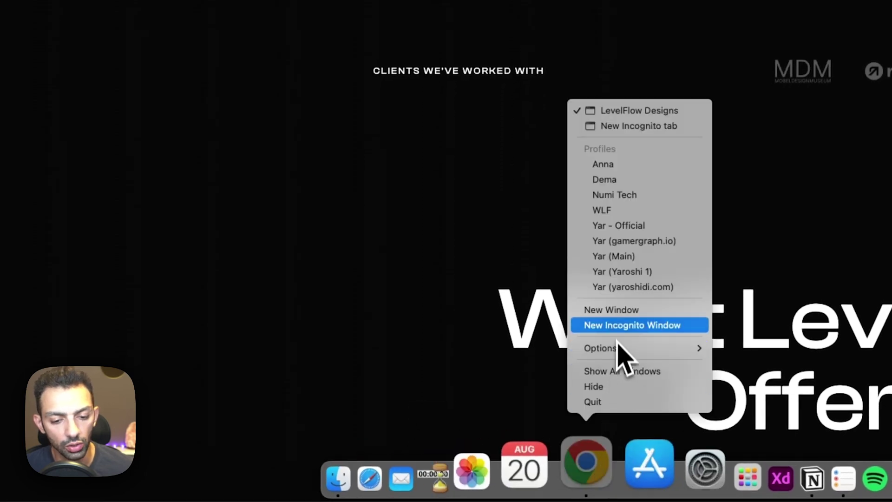